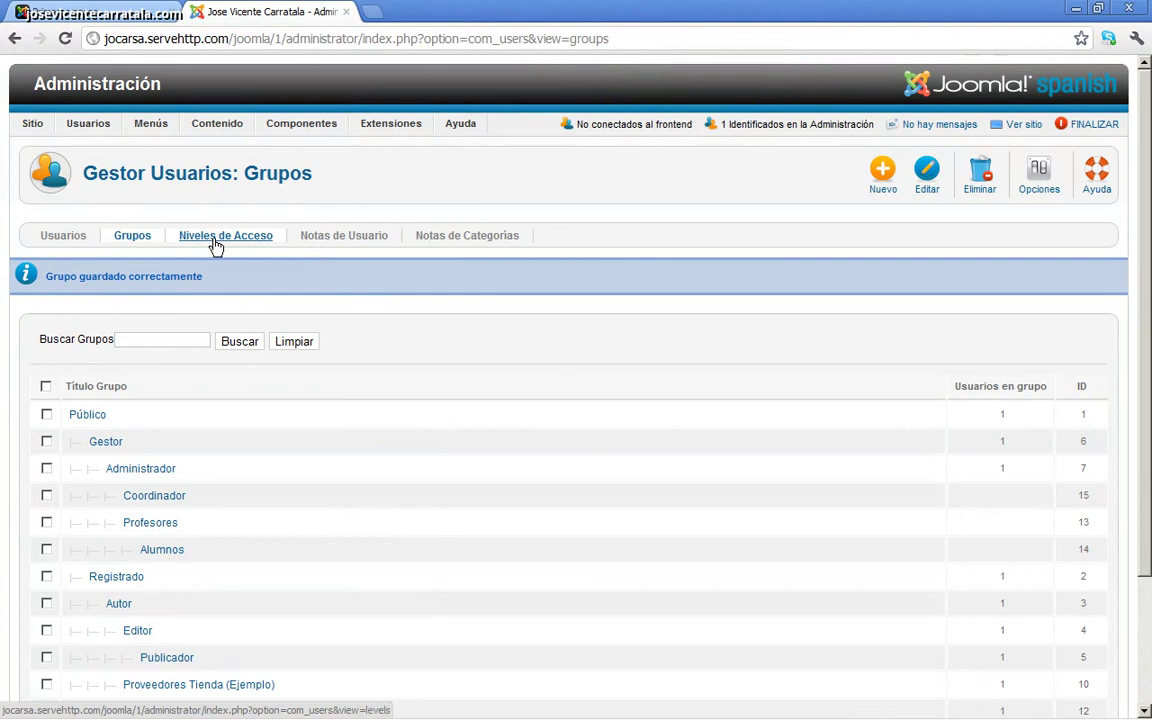
# Step: Open the Especial access level from the Niveles de Acceso list
pyautogui.click(215, 240)
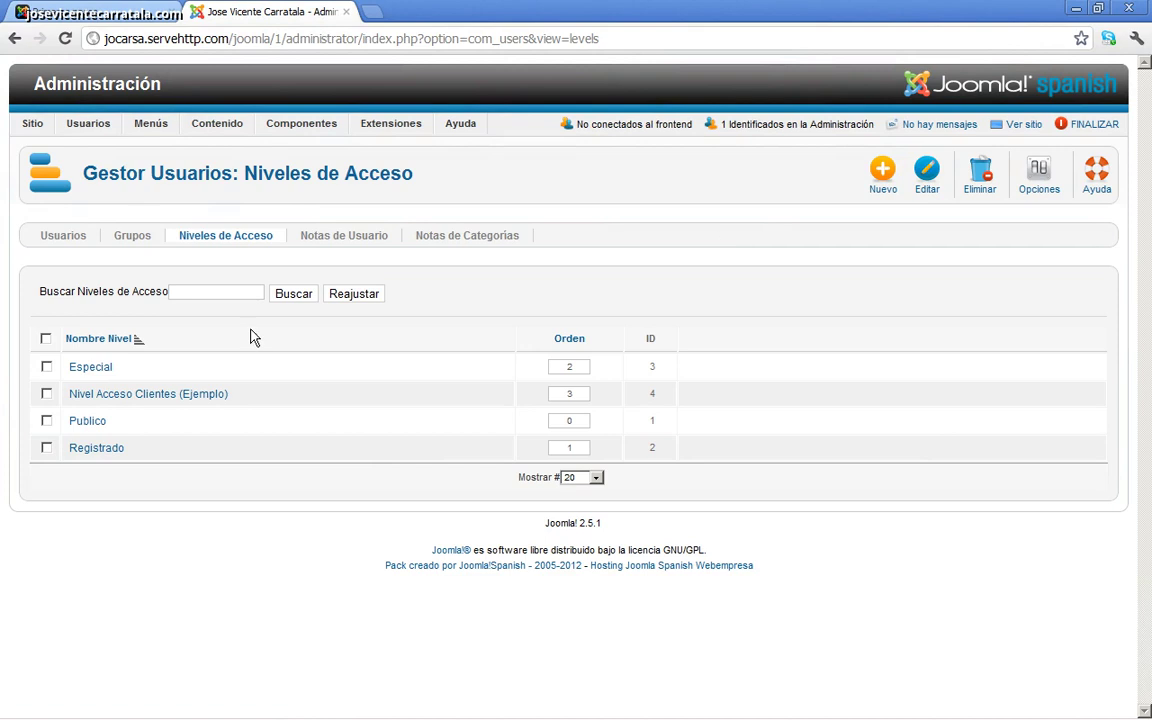
pyautogui.click(95, 371)
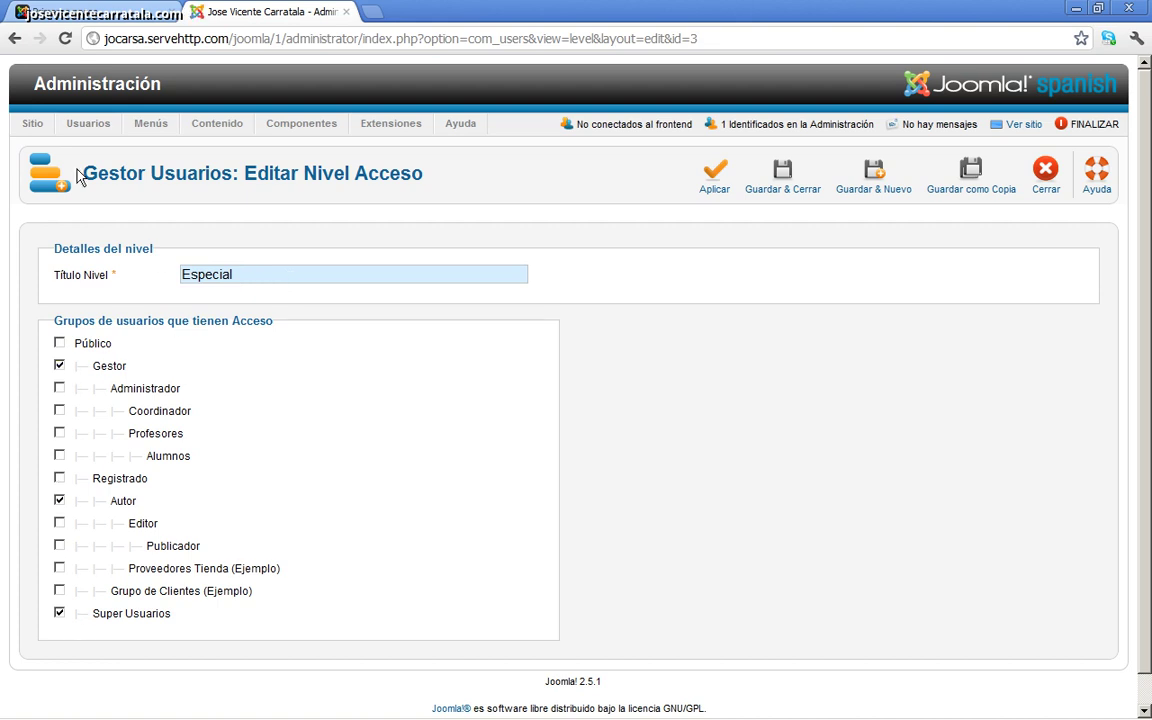
pyautogui.click(1042, 178)
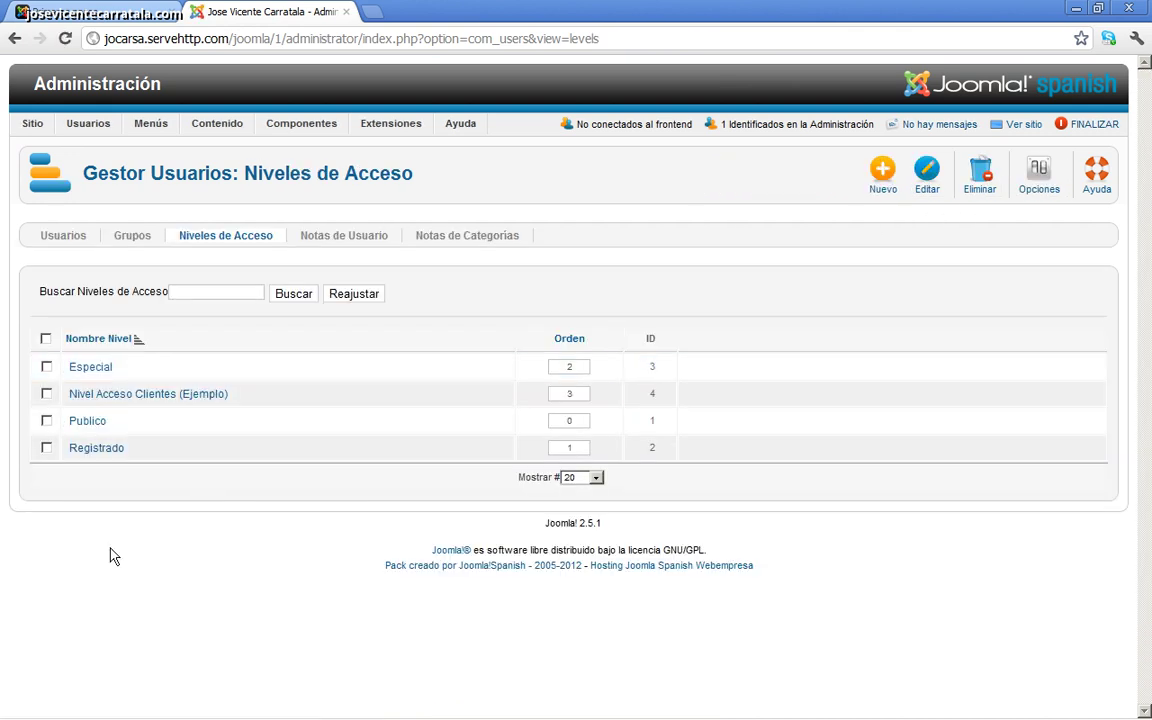
pyautogui.click(108, 400)
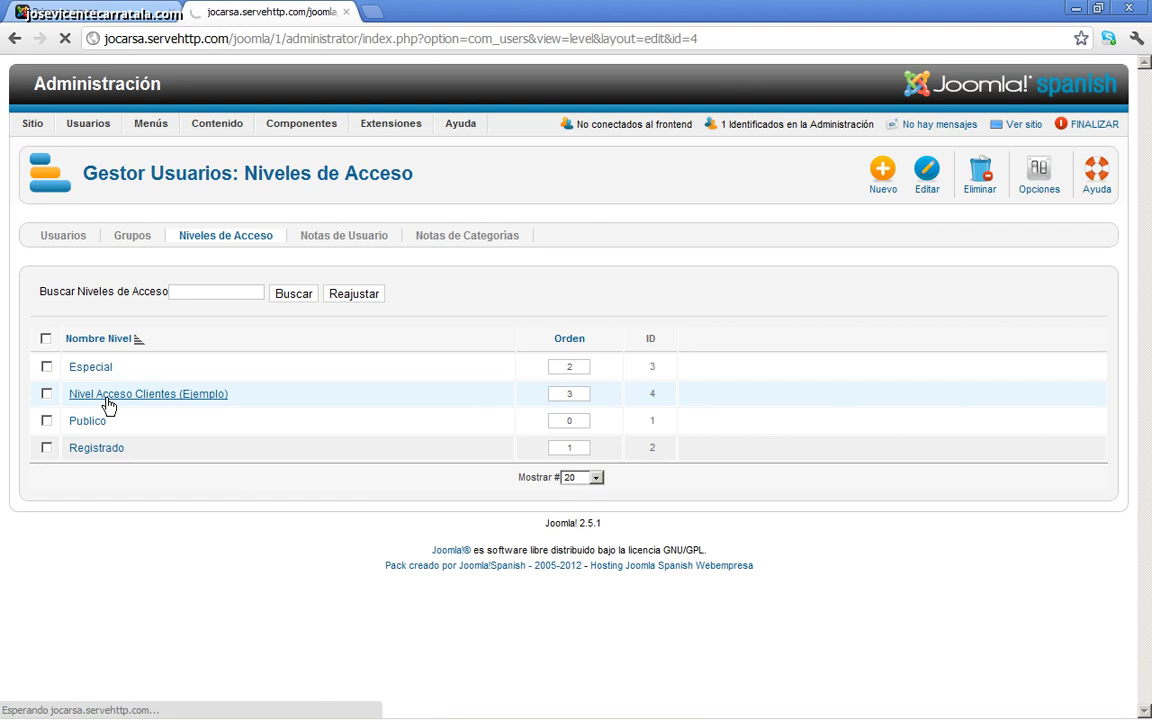
pyautogui.scroll(-1, 567, 430)
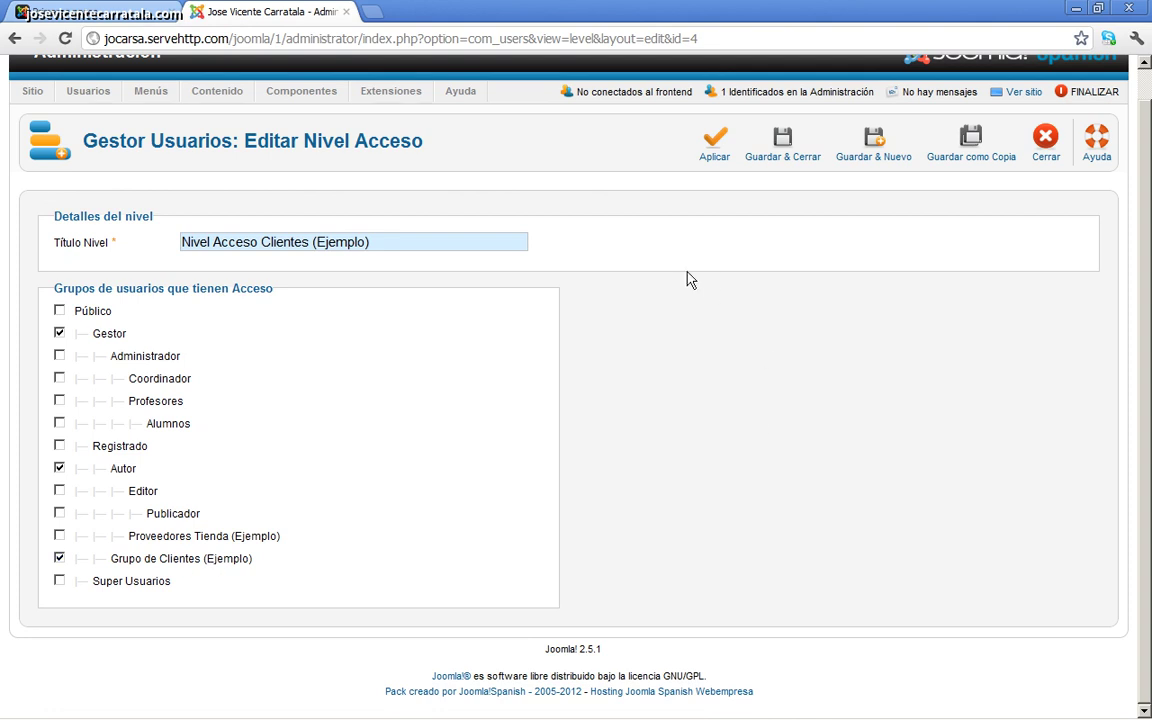
pyautogui.scroll(1, 661, 337)
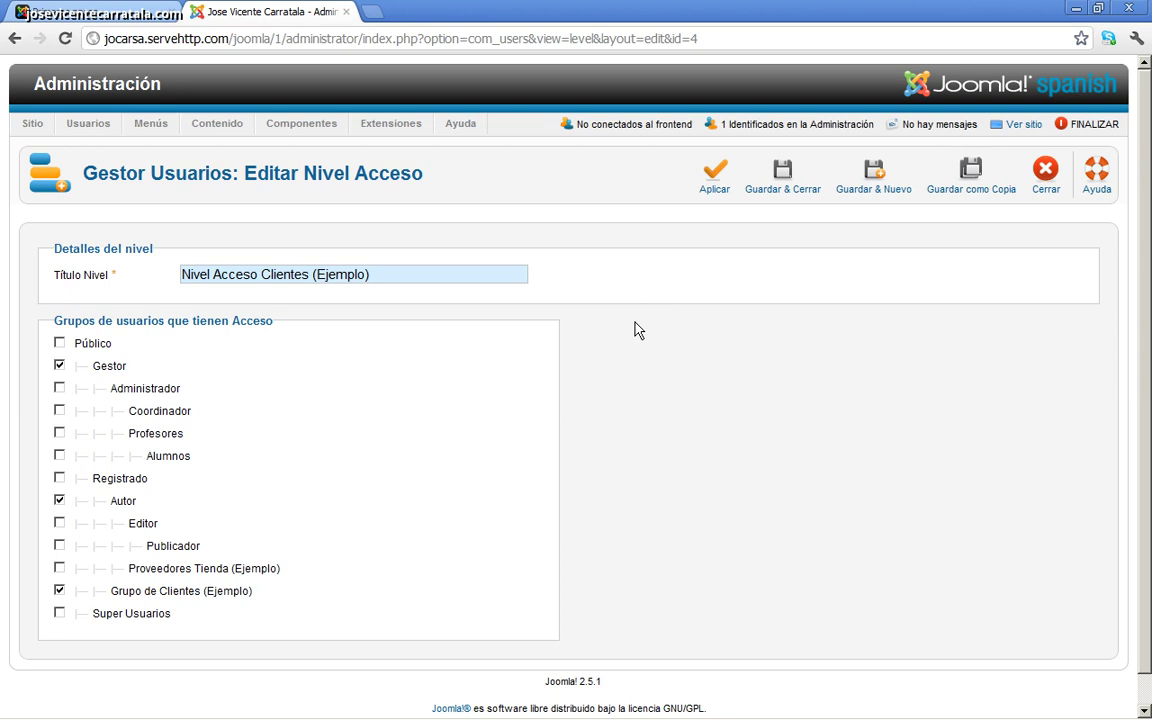
pyautogui.click(1045, 176)
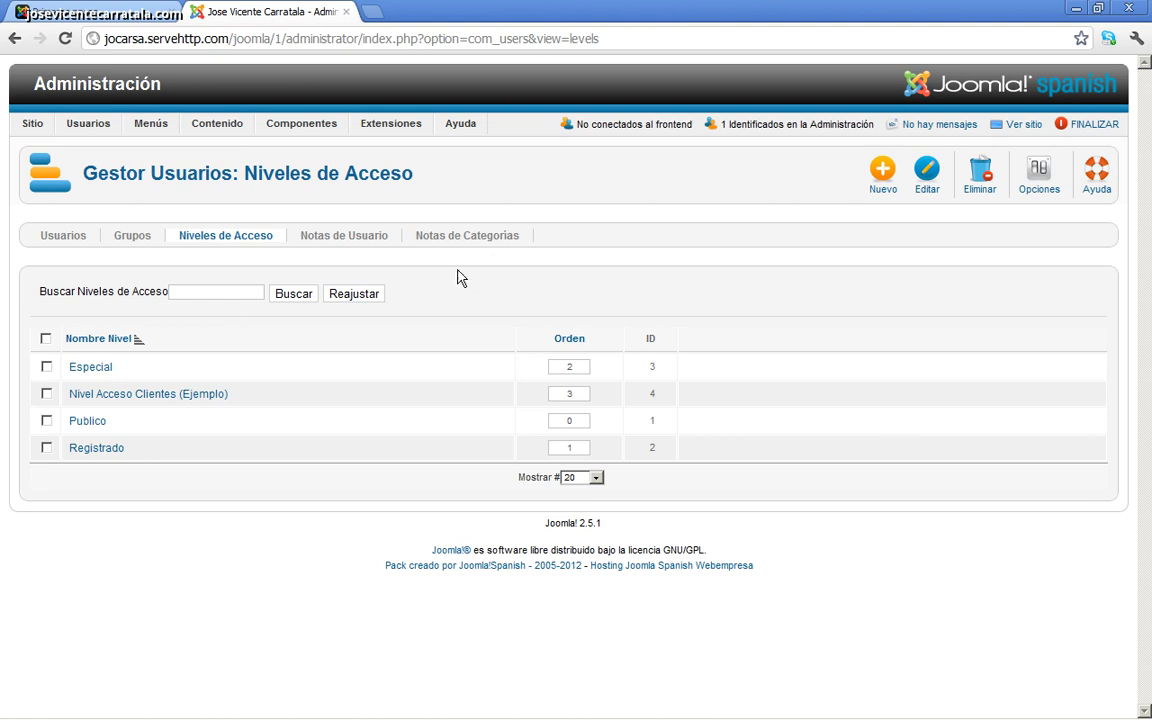
# Step: View the empty Notas de Usuario list and its filter, then the note categories manager
pyautogui.click(352, 238)
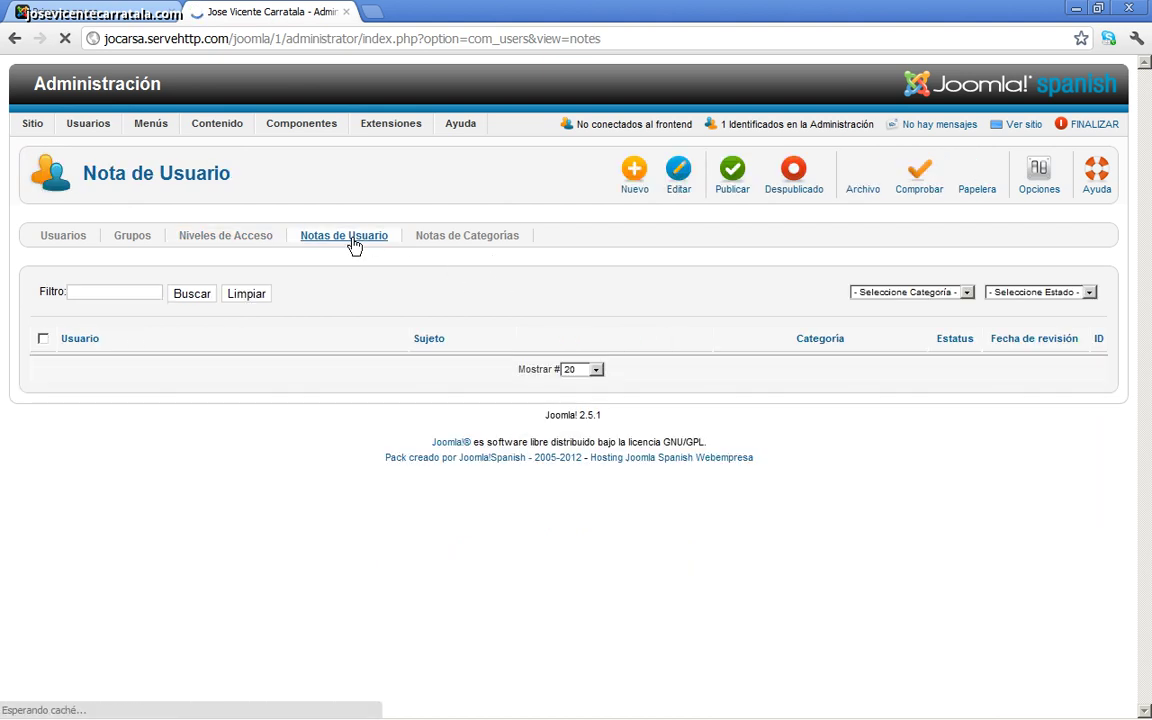
pyautogui.click(101, 292)
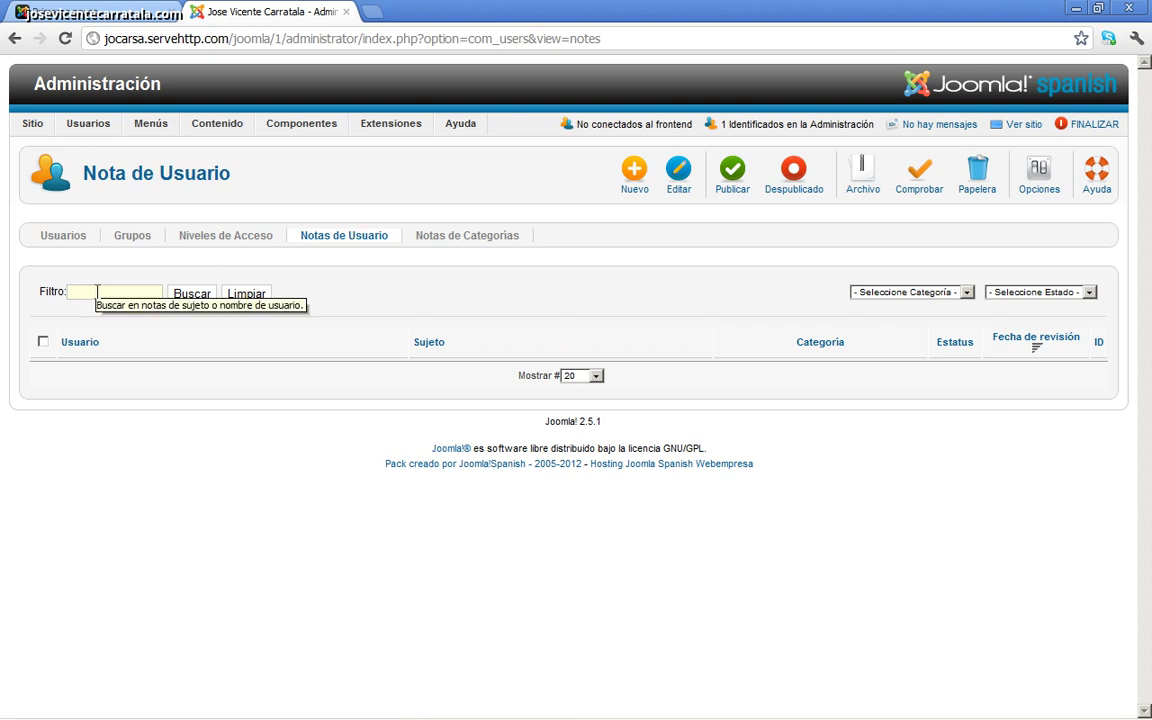
pyautogui.click(481, 245)
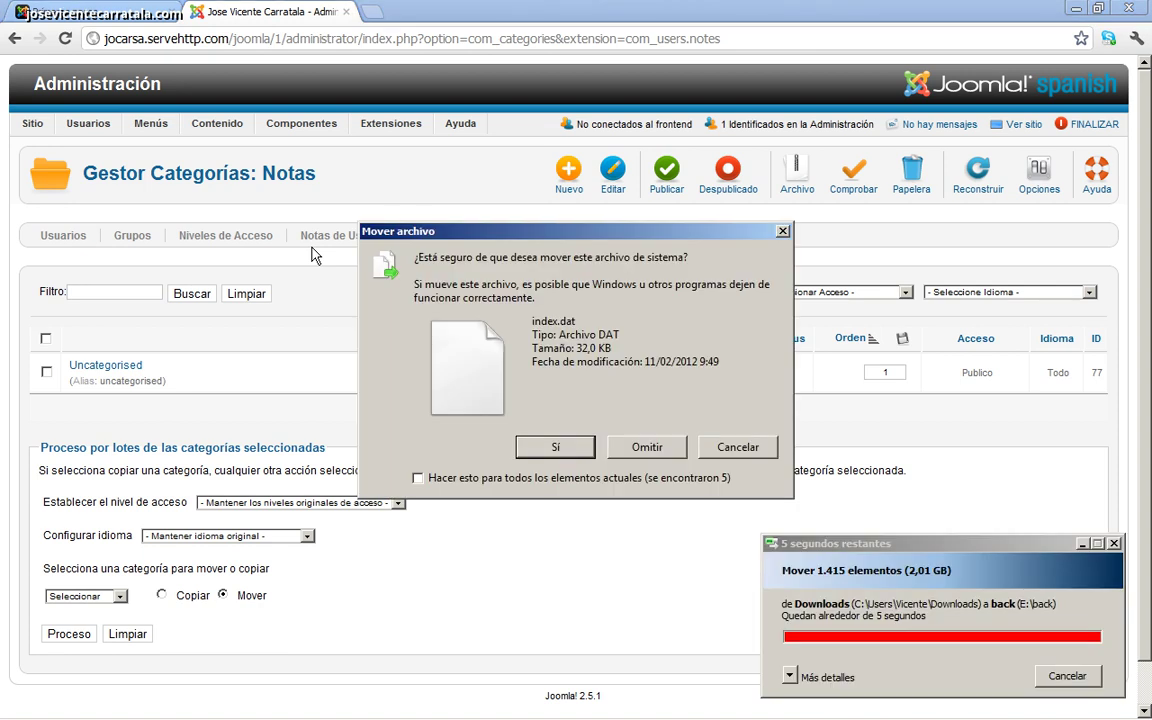
# Step: Apply 'Hacer esto para todos' and confirm moving the file with Sí
pyautogui.click(480, 478)
pyautogui.click(548, 448)
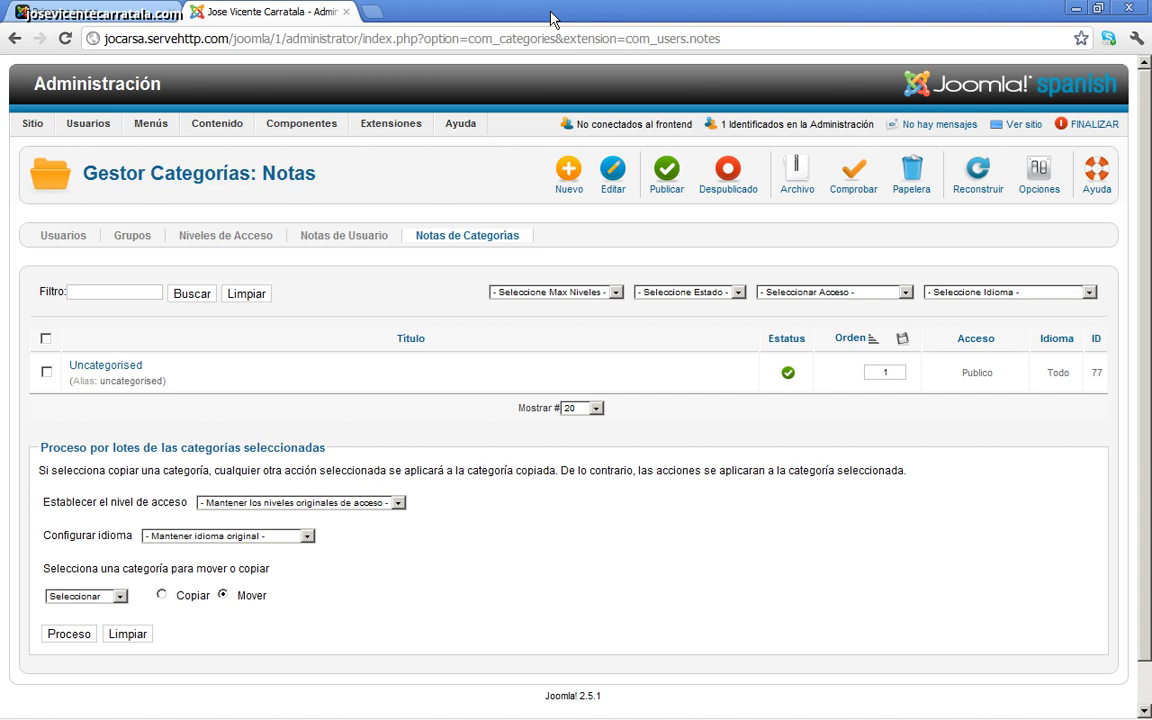
# Step: Filter the user notes by 'joomla1', then replace the filter with 'vicente'
pyautogui.click(366, 238)
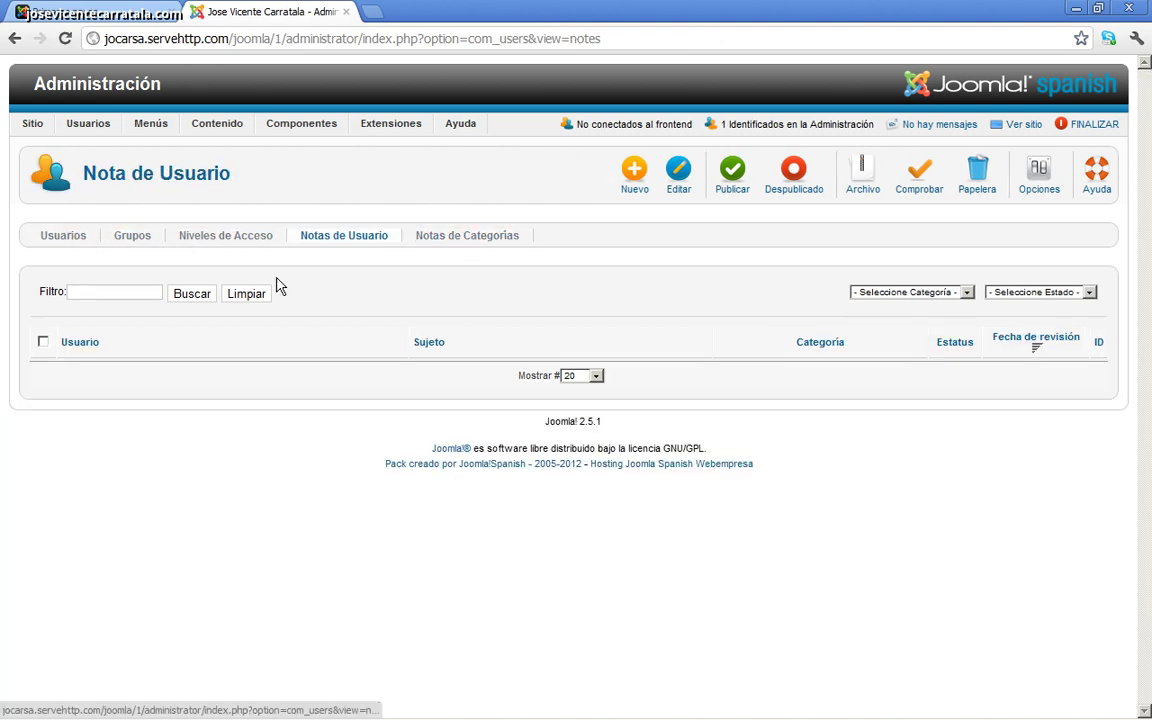
pyautogui.click(129, 291)
pyautogui.write('joom')
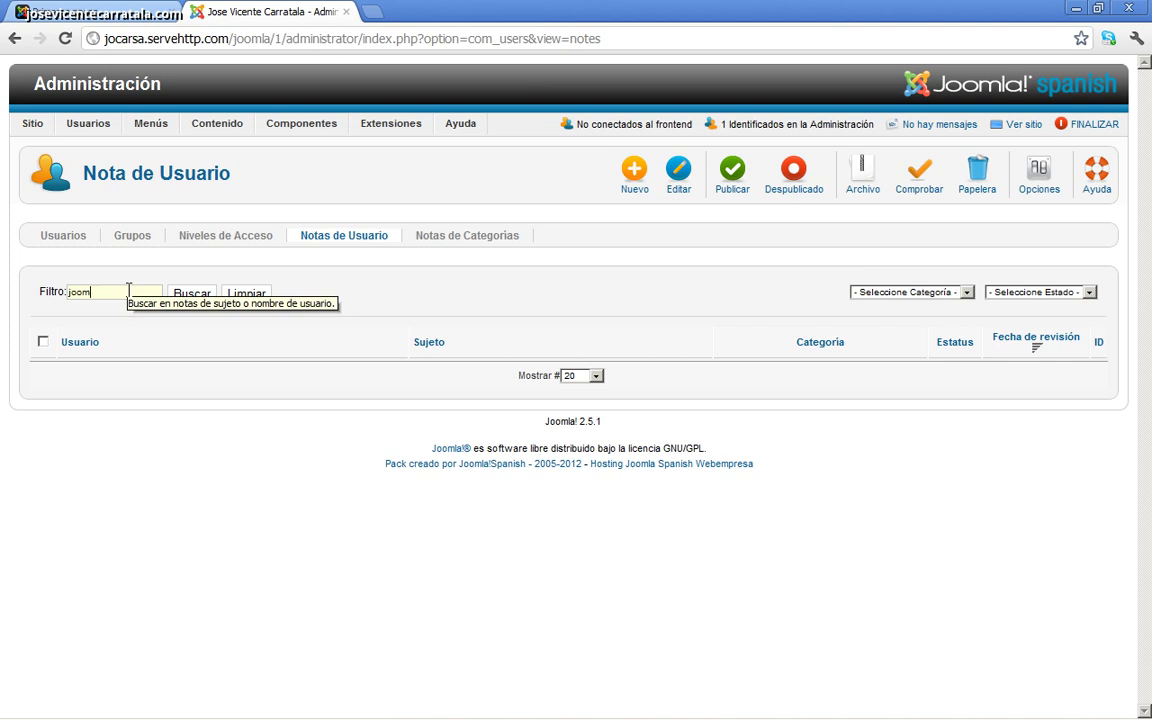
pyautogui.write('la1')
pyautogui.press('Return')
pyautogui.click(188, 296)
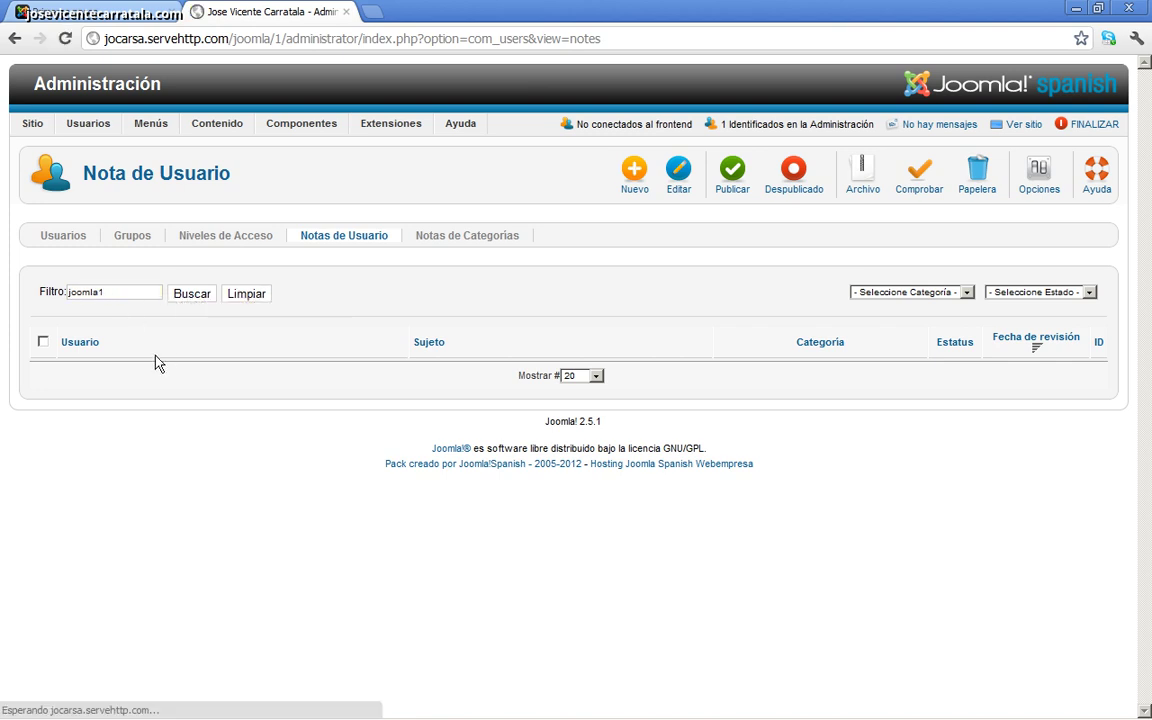
pyautogui.click(124, 292)
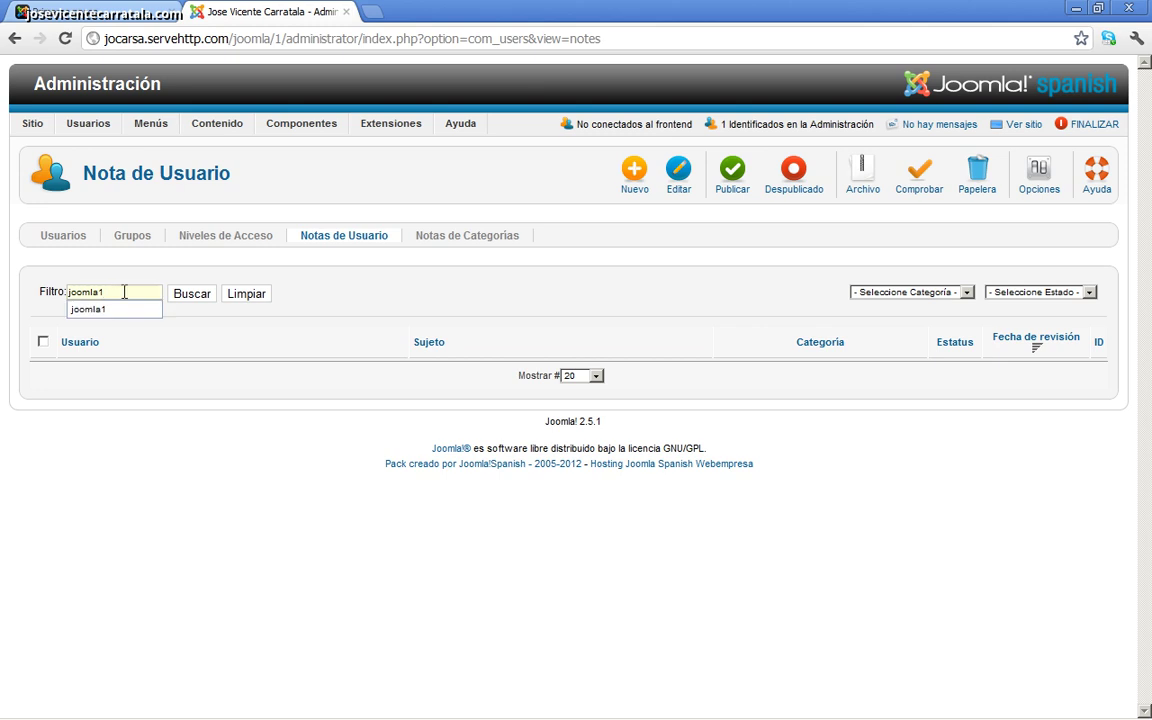
pyautogui.doubleClick(124, 292)
pyautogui.click(193, 360)
pyautogui.doubleClick(100, 292)
pyautogui.write('vicente')
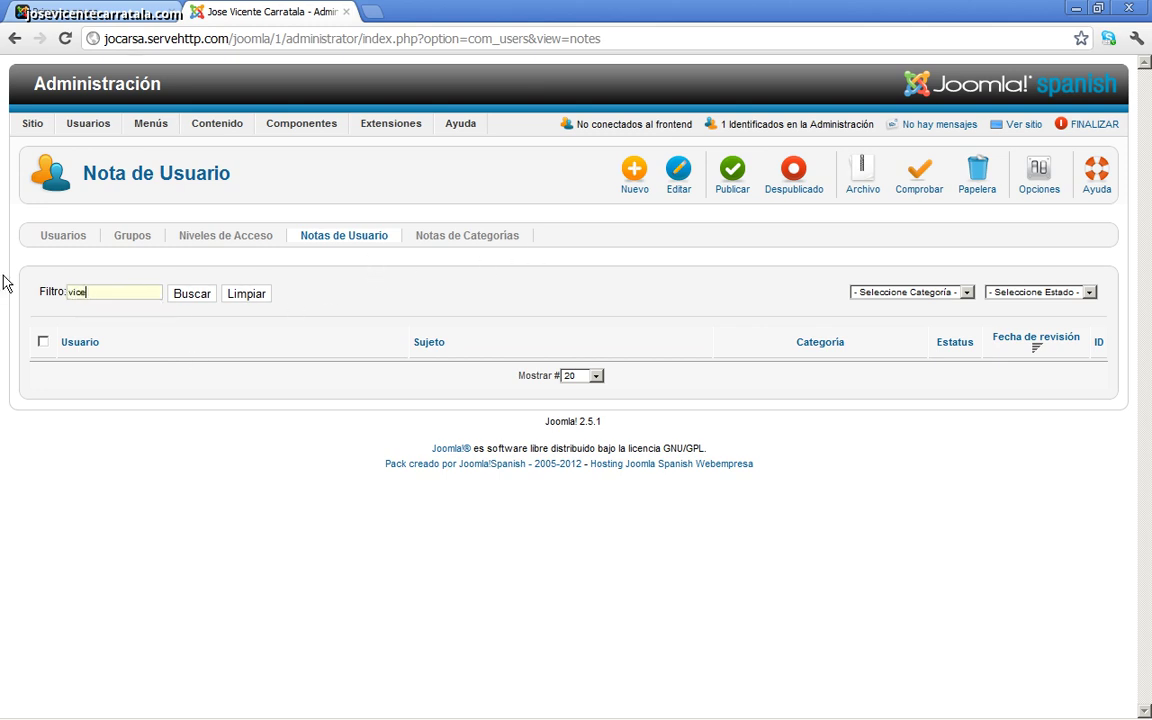
pyautogui.press('Return')
# Step: Check the note categories, return to the notes list and start a new note
pyautogui.click(455, 240)
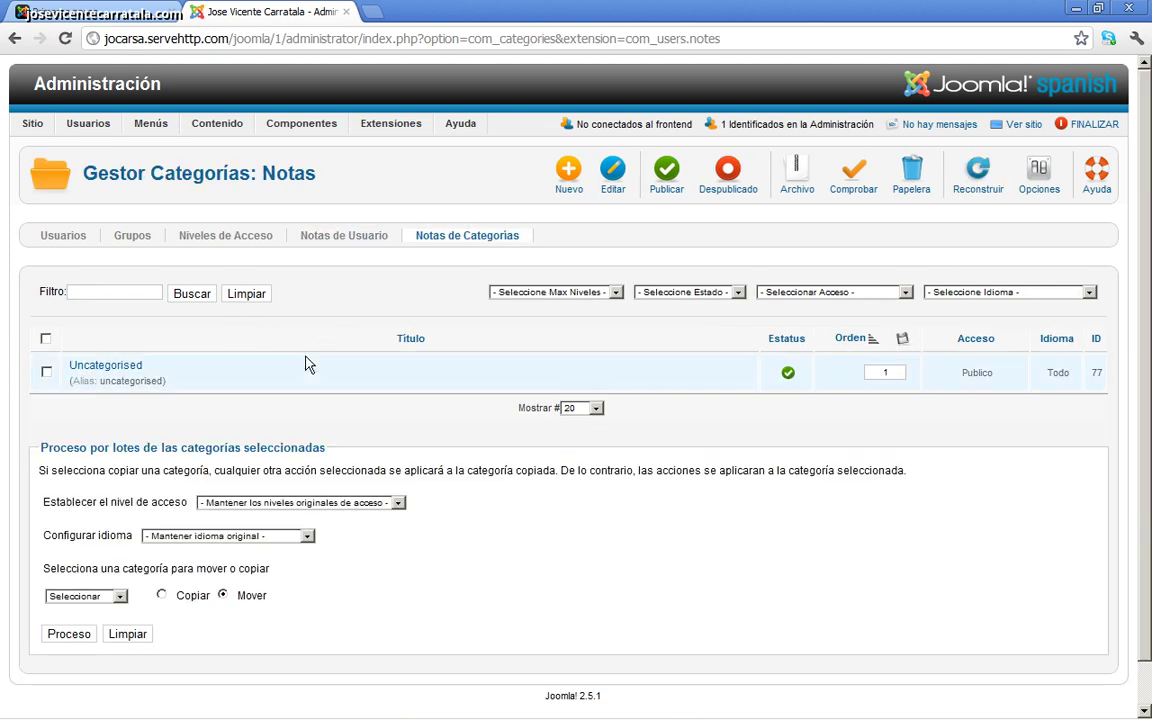
pyautogui.scroll(-1, 226, 499)
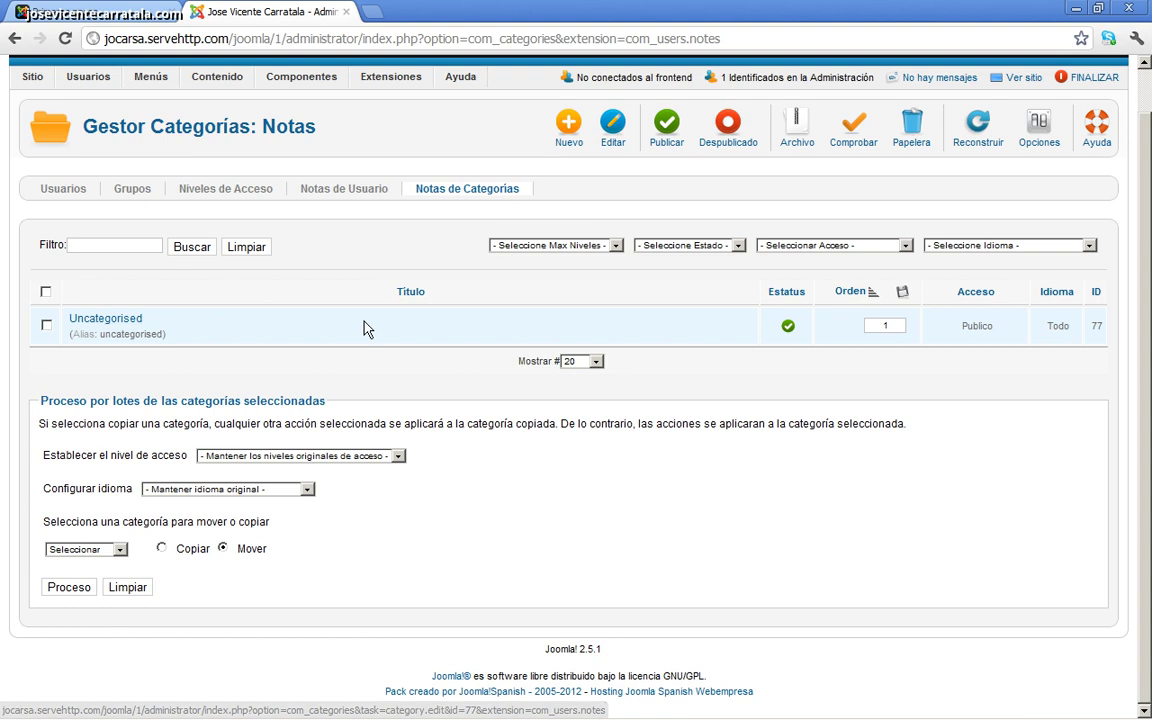
pyautogui.click(350, 191)
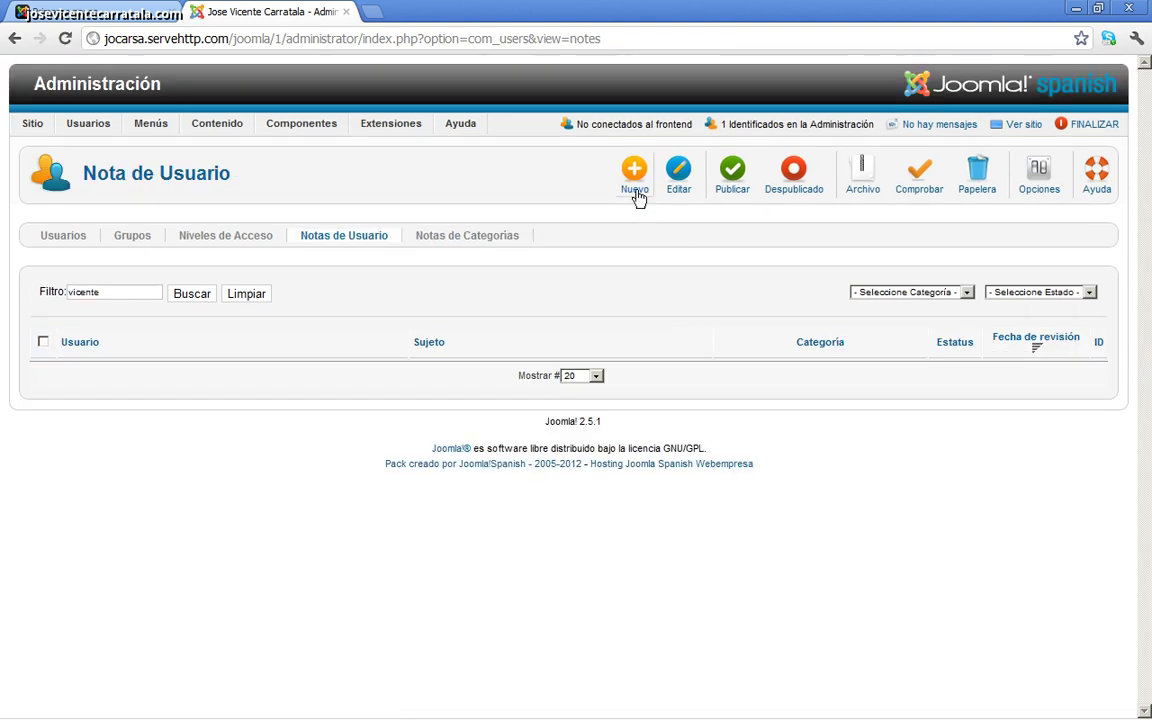
pyautogui.click(635, 182)
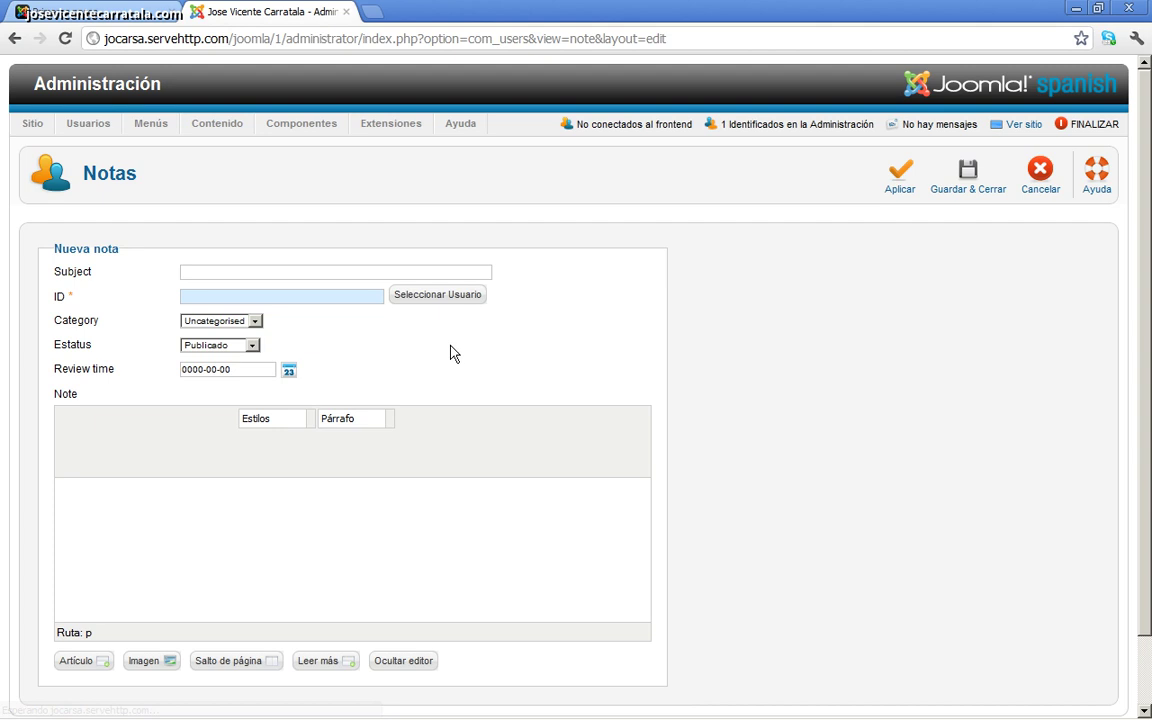
# Step: Enter the subject 'Acuerdate de tu entrega' in the new note
pyautogui.click(283, 270)
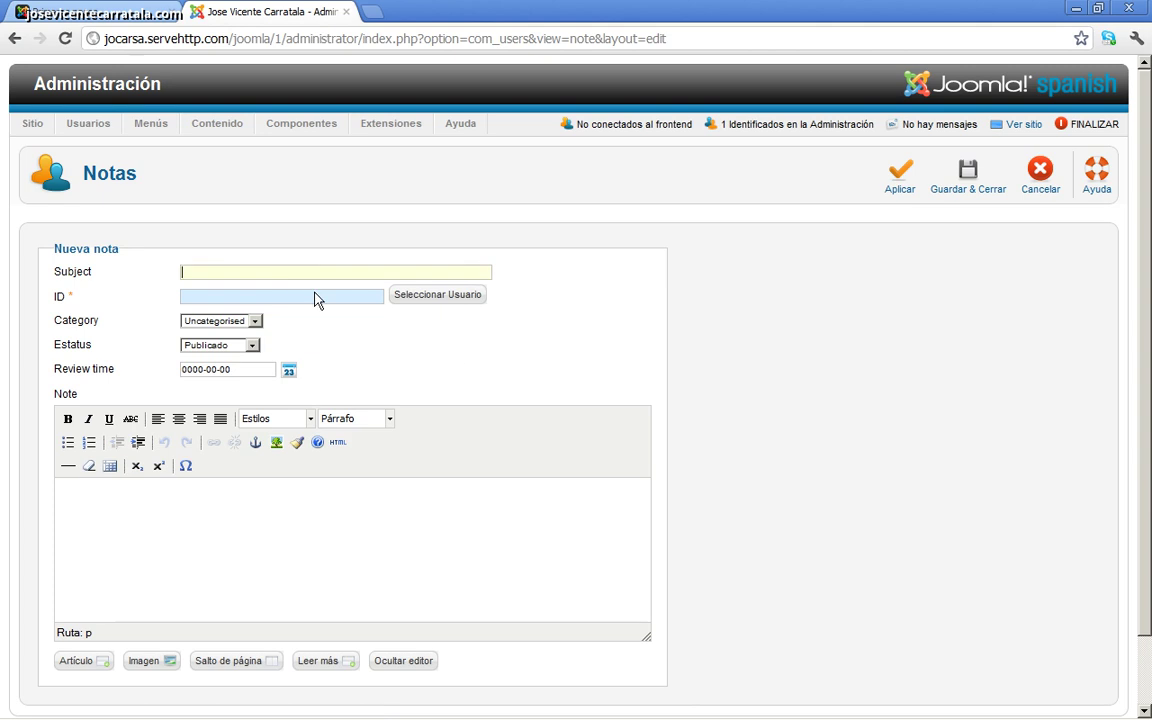
pyautogui.moveTo(53, 271); pyautogui.dragTo(76, 273)
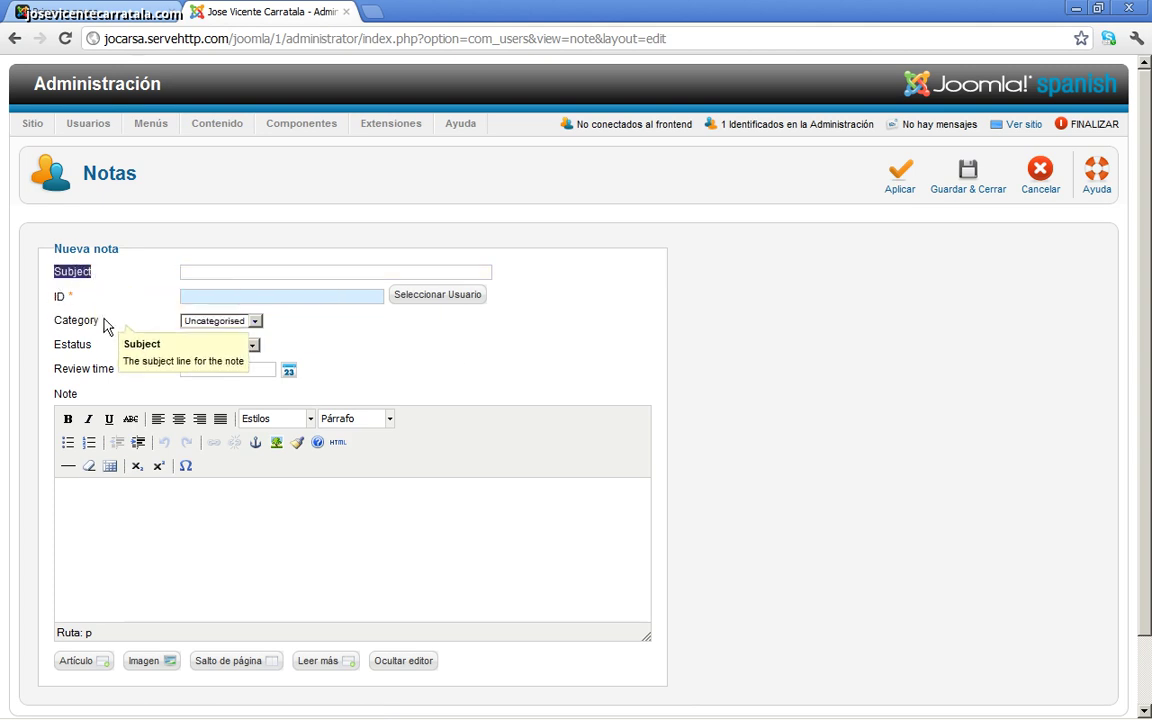
pyautogui.click(244, 268)
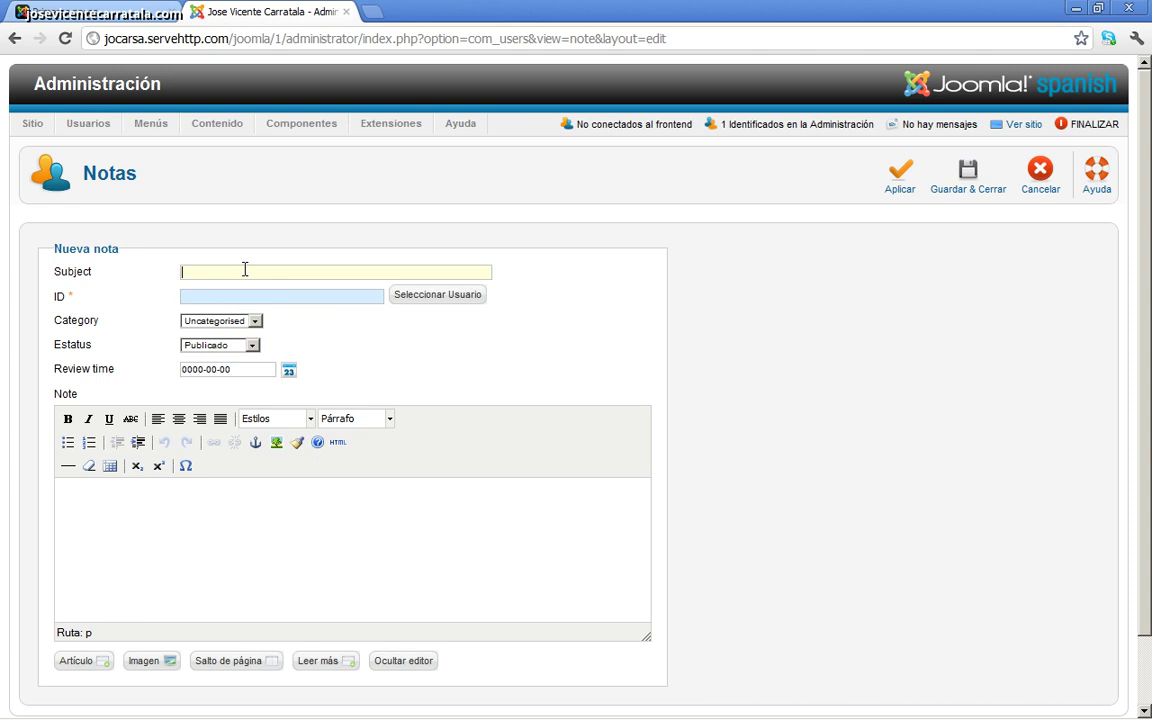
pyautogui.write('Acuerdate de l')
pyautogui.write('a entrega')
pyautogui.click(258, 300)
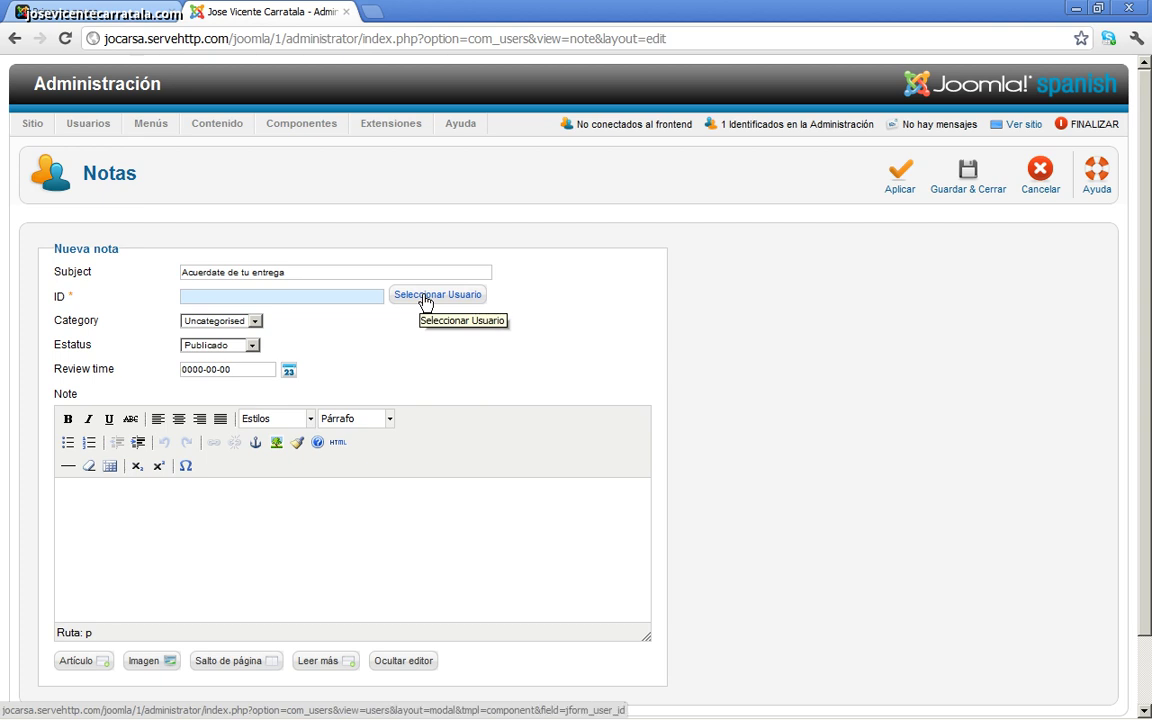
# Step: Search the user list by name and surname, then assign the matching user to the note
pyautogui.click(424, 296)
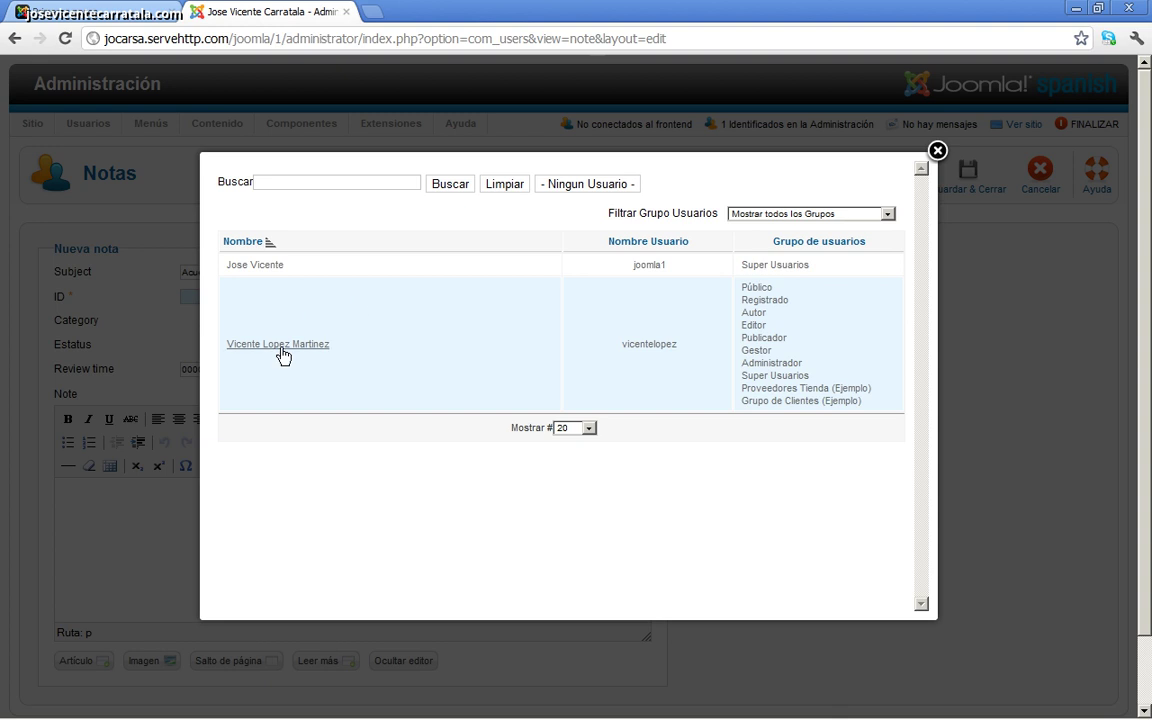
pyautogui.click(937, 151)
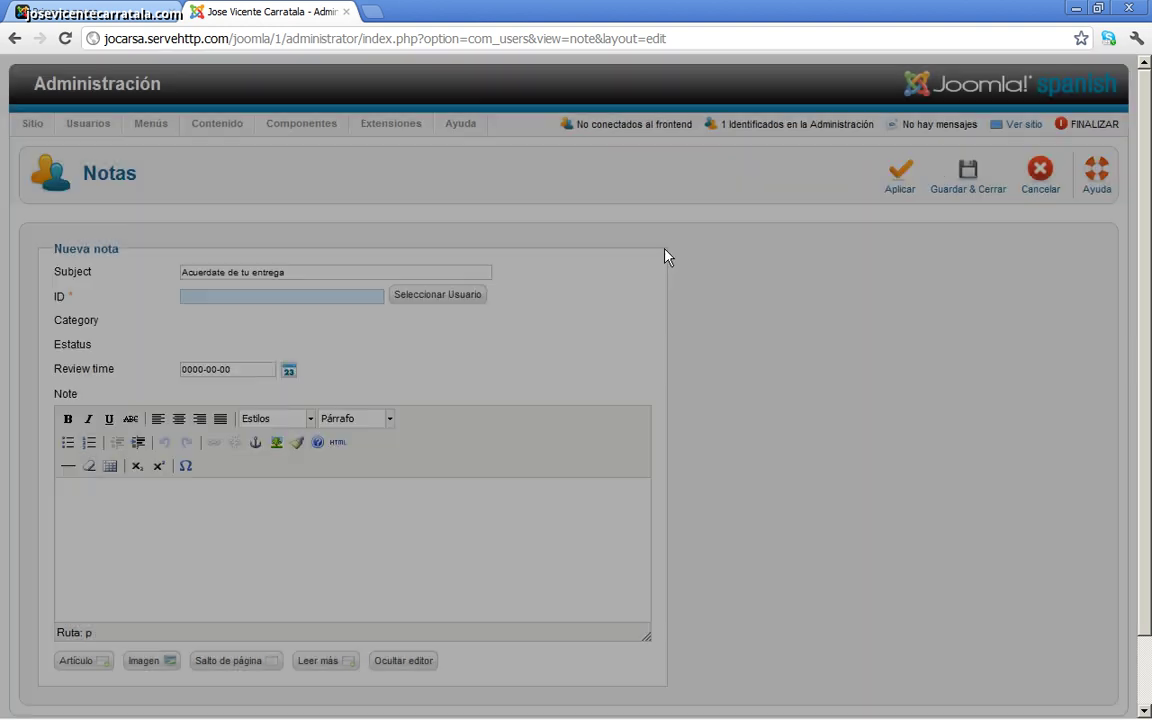
pyautogui.click(438, 298)
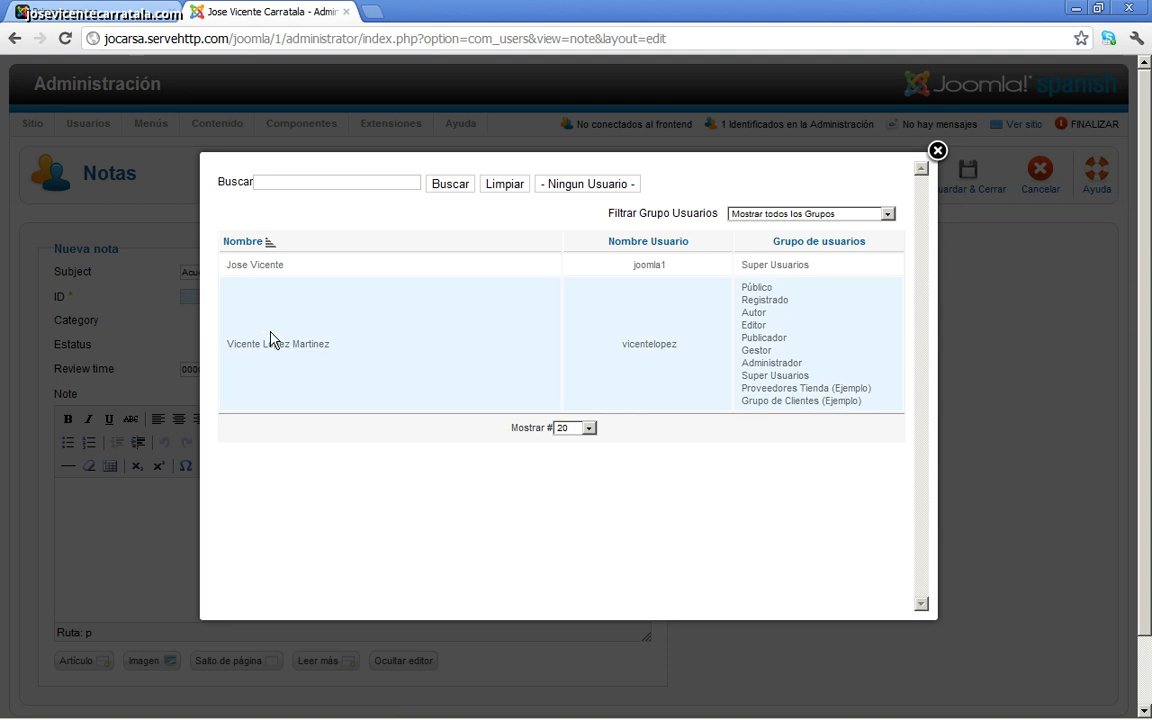
pyautogui.click(284, 180)
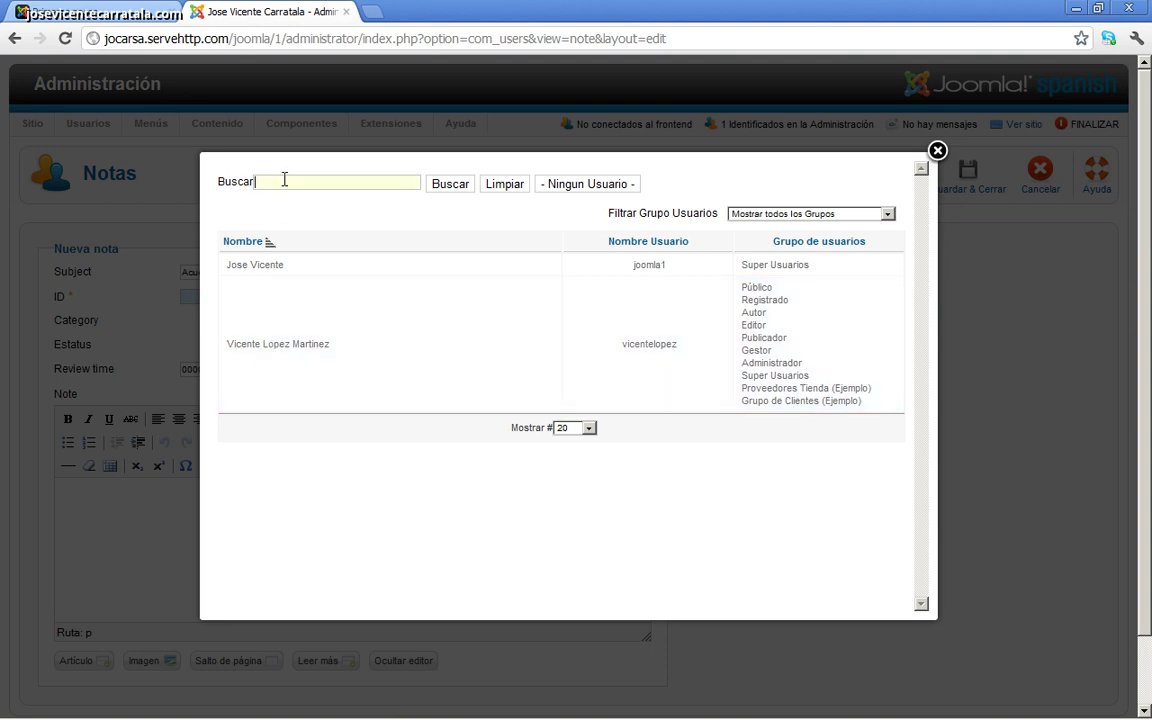
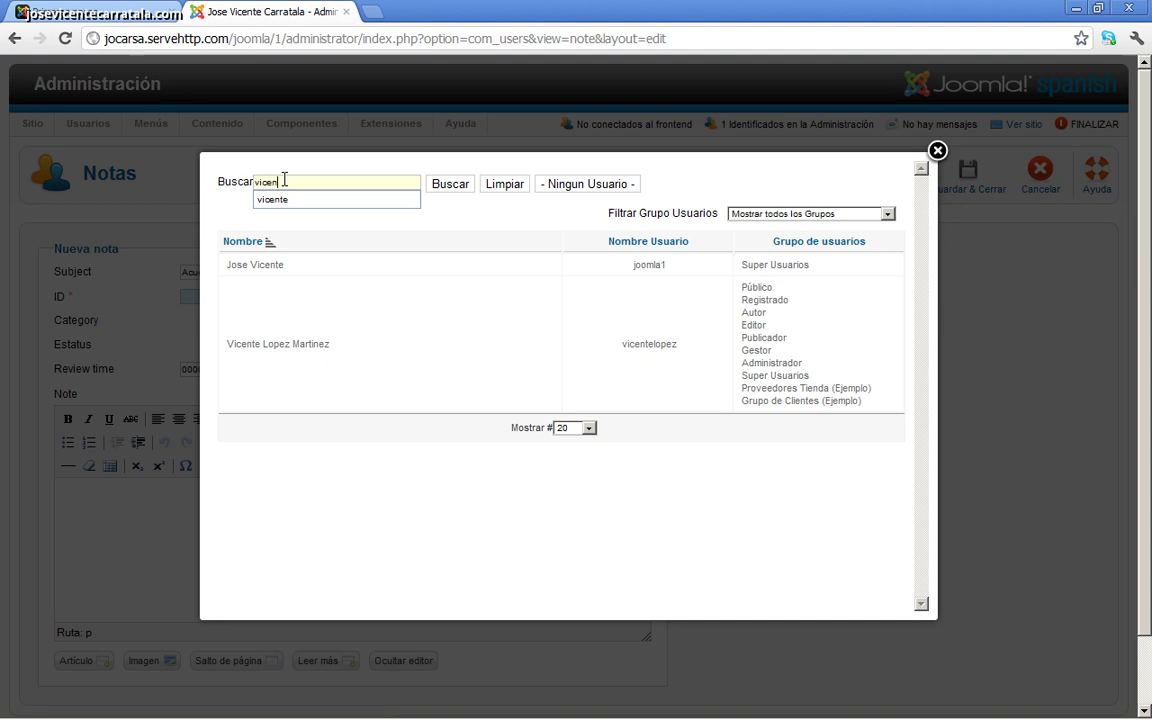
pyautogui.press('Return')
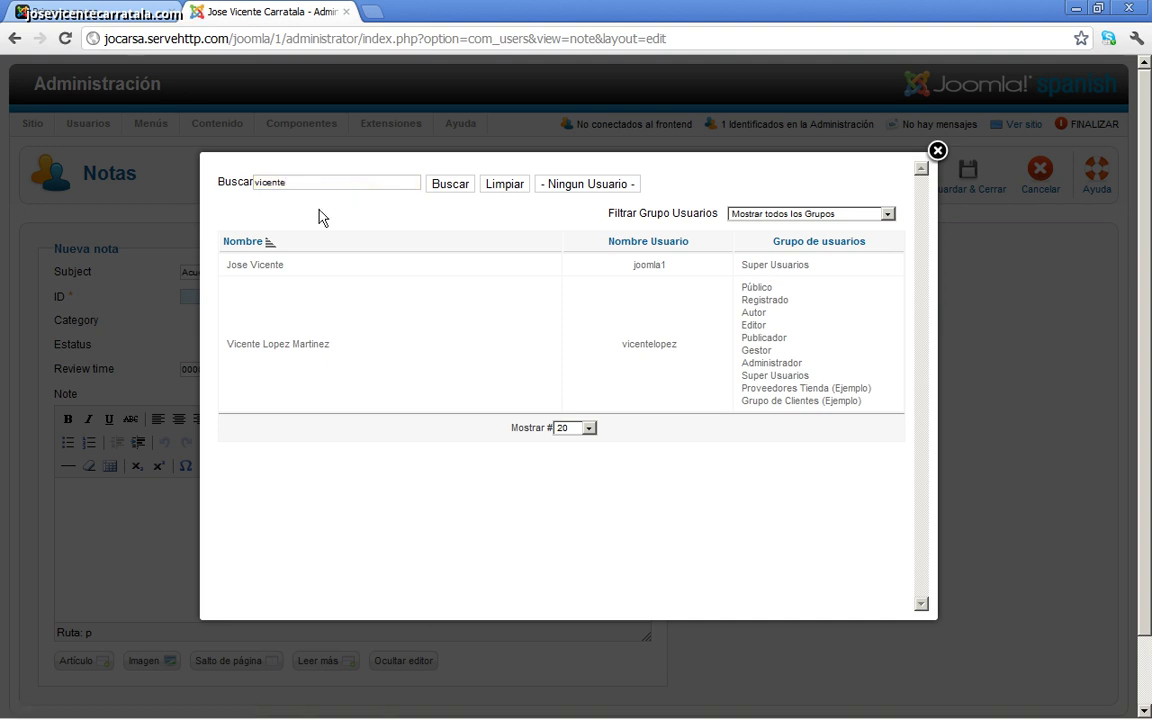
pyautogui.click(443, 186)
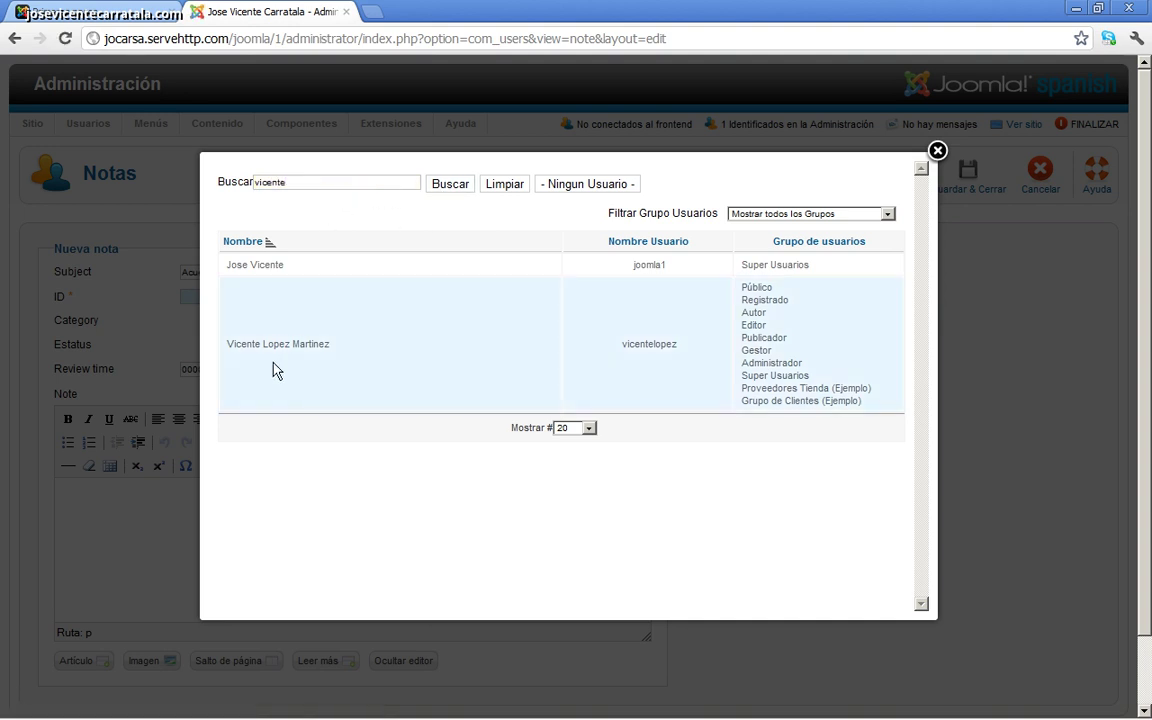
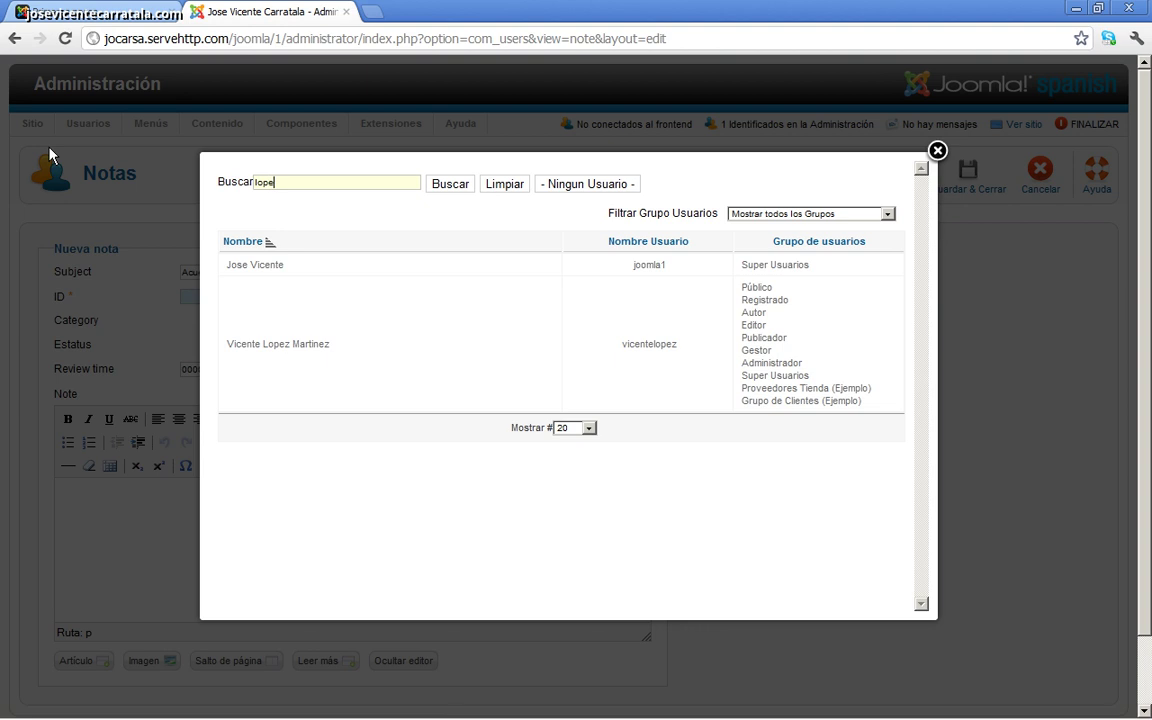
pyautogui.press('Return')
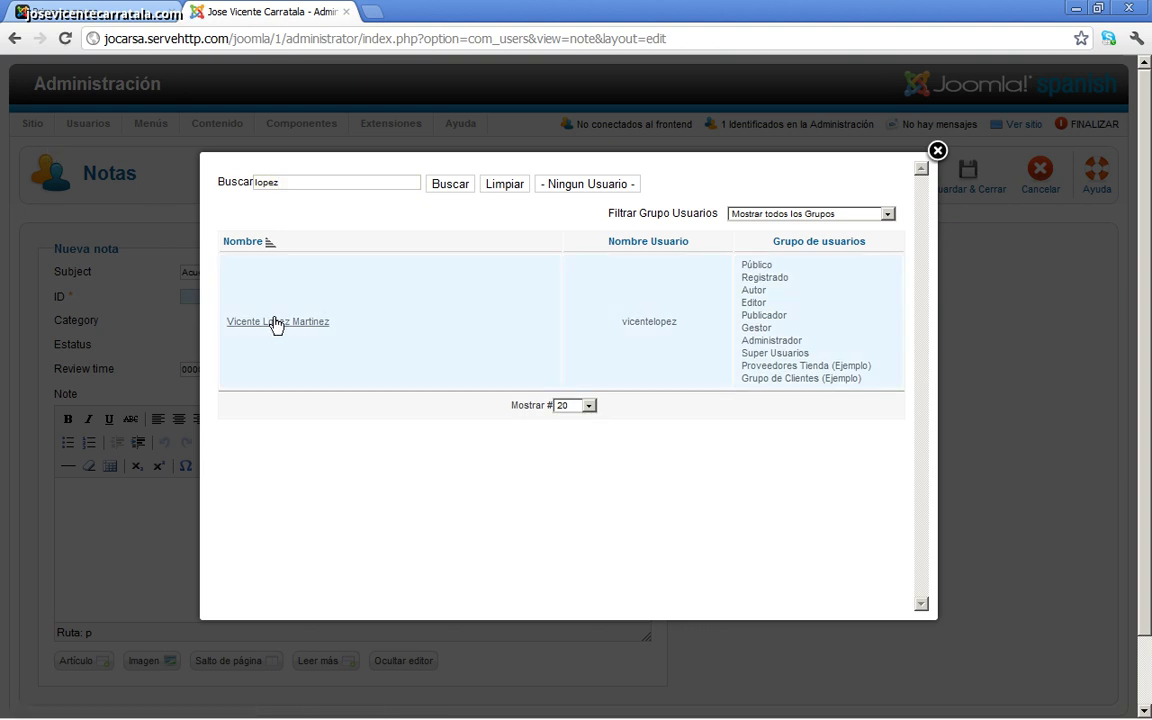
pyautogui.click(275, 322)
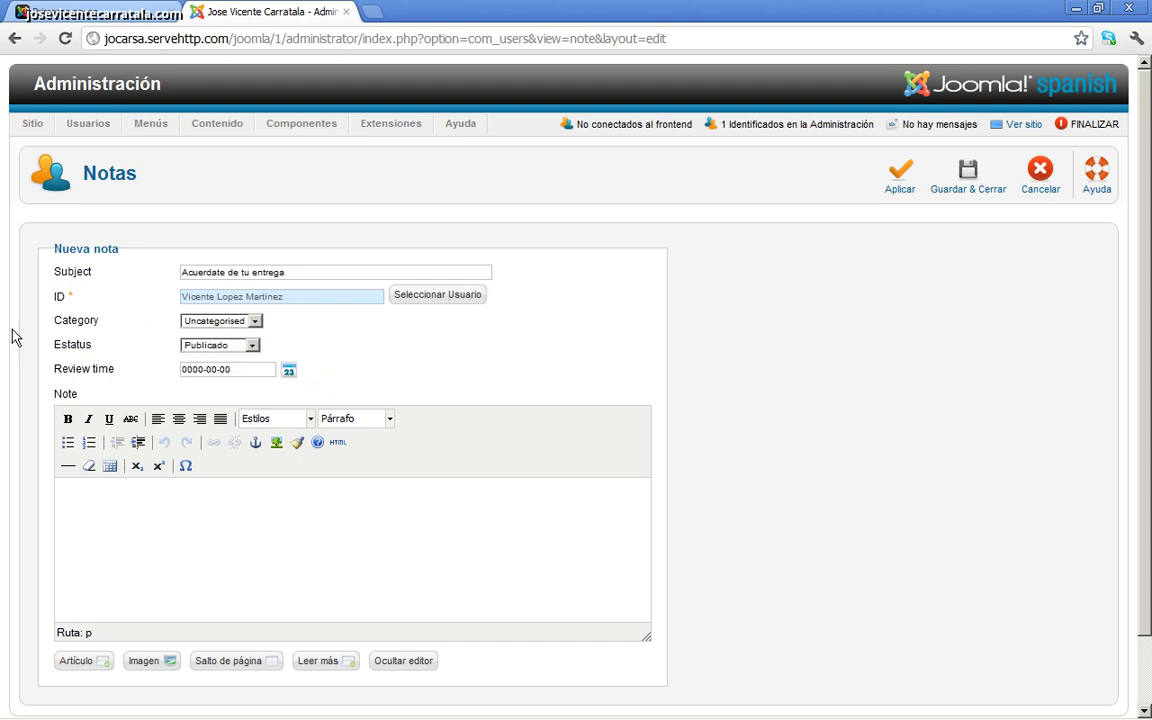
pyautogui.scroll(-1, 15, 340)
# Step: Keep category Uncategorised, write the body 'Acuerdate de publicar tu articulo', and save
pyautogui.click(222, 241)
pyautogui.click(222, 238)
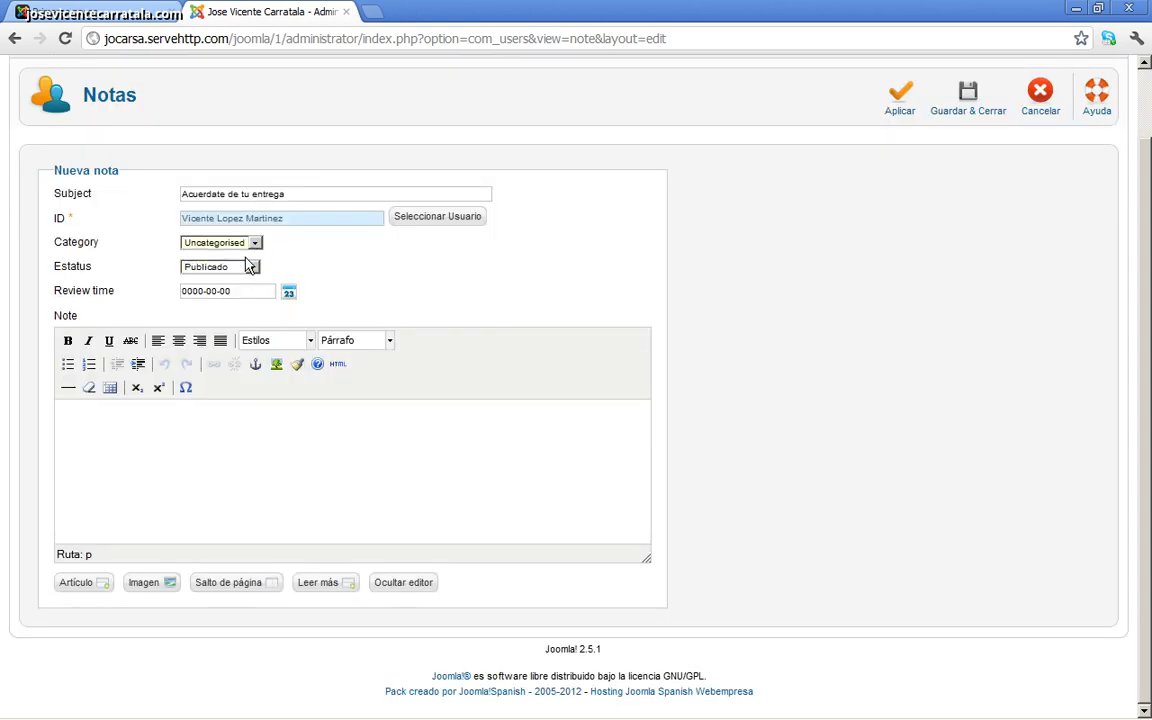
pyautogui.moveTo(85, 292)
pyautogui.click(129, 447)
pyautogui.write('Acuerdate de publixca')
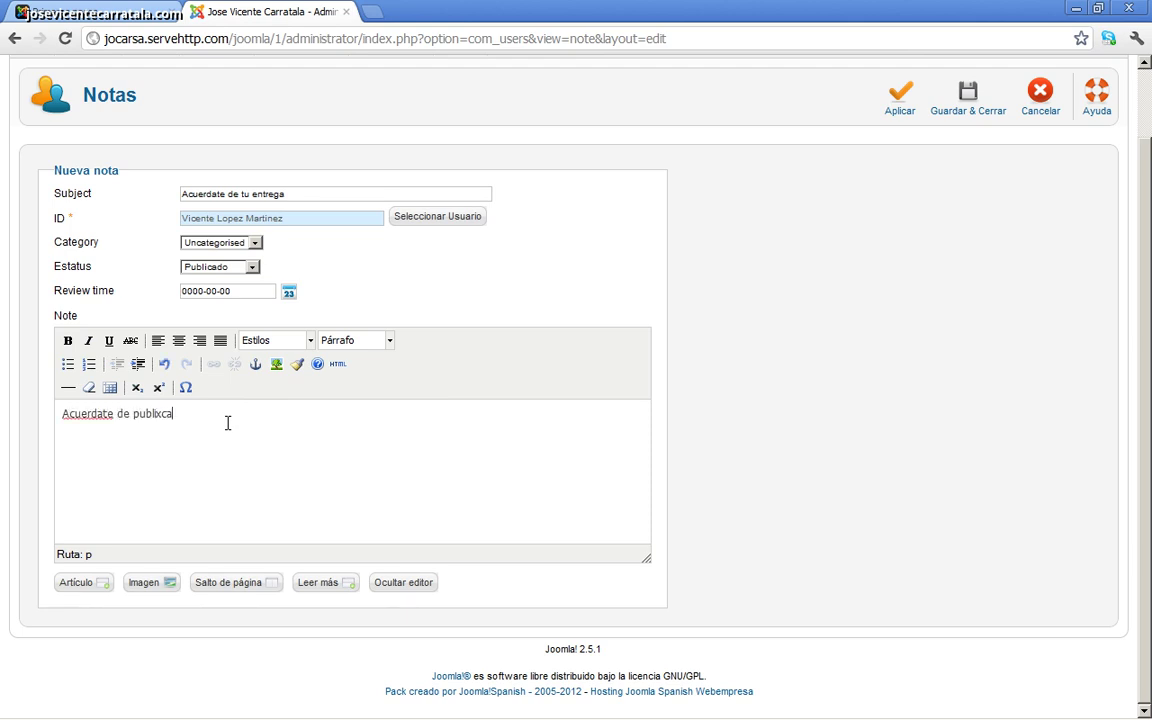
pyautogui.press('BackSpace')
pyautogui.press('BackSpace')
pyautogui.press('BackSpace')
pyautogui.write('car tu articulo')
pyautogui.click(958, 110)
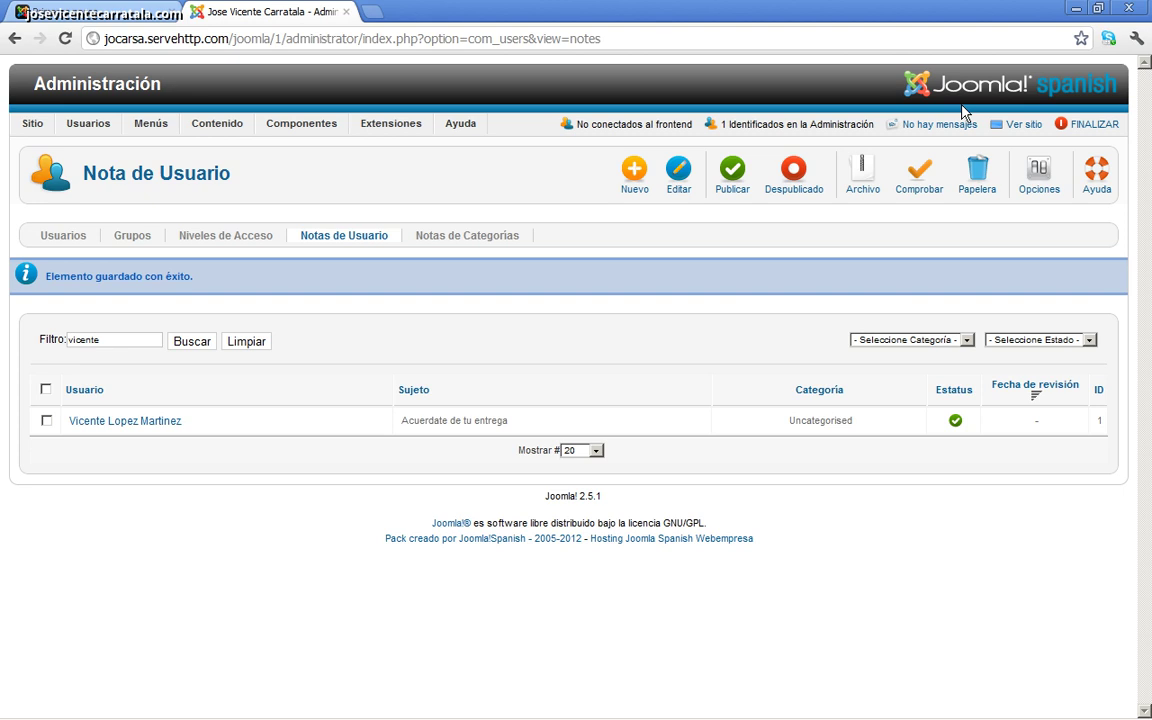
# Step: Save and close the note, returning to the vicente-filtered Notas de Usuario list
pyautogui.click(401, 700)
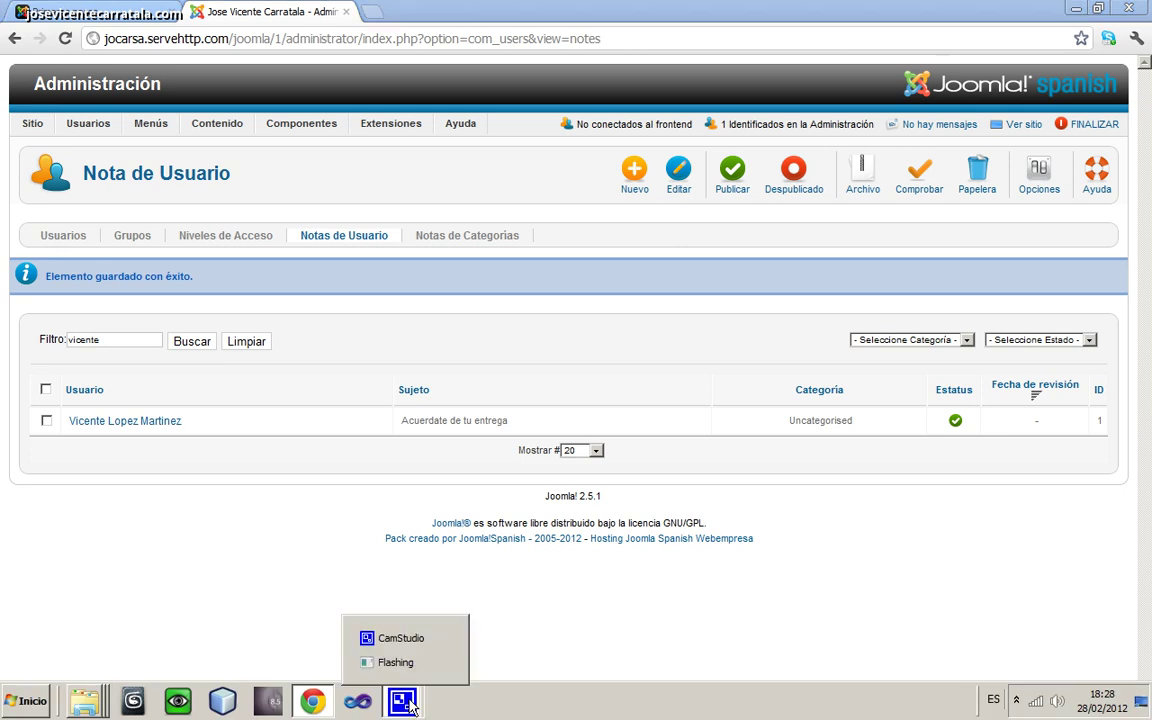